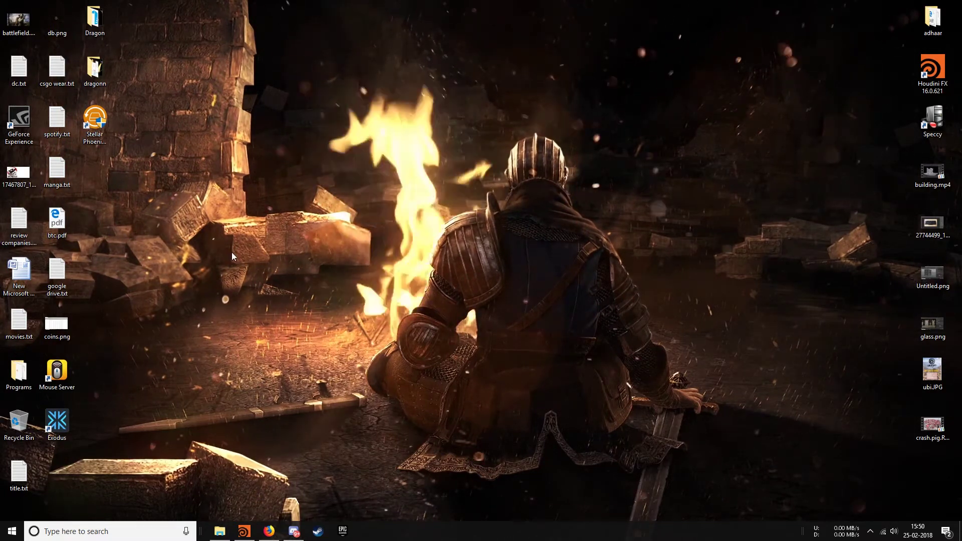
Step: Open New Volume (L:) in File Explorer and clear the current selection
{"action": "left_click", "coordinate": [220, 532]}
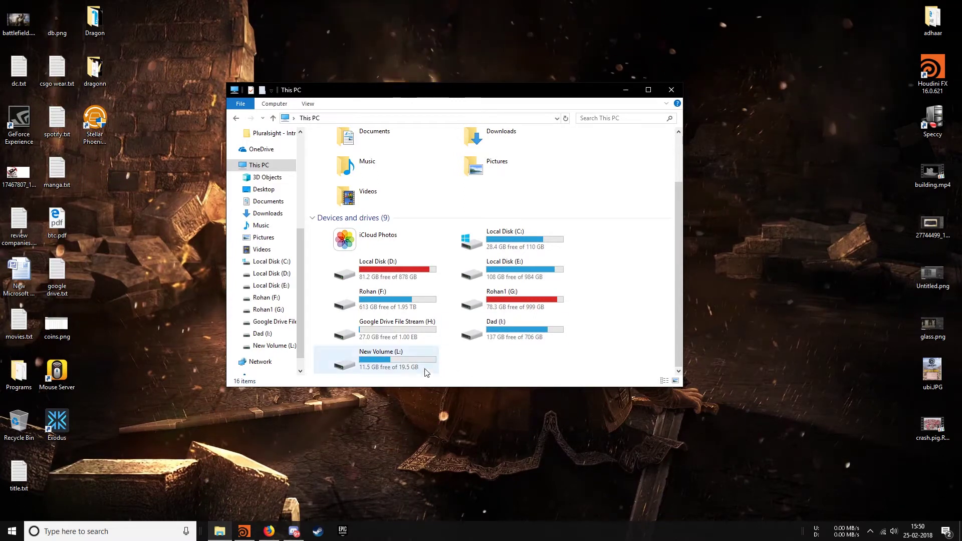
{"action": "double_click", "coordinate": [402, 364]}
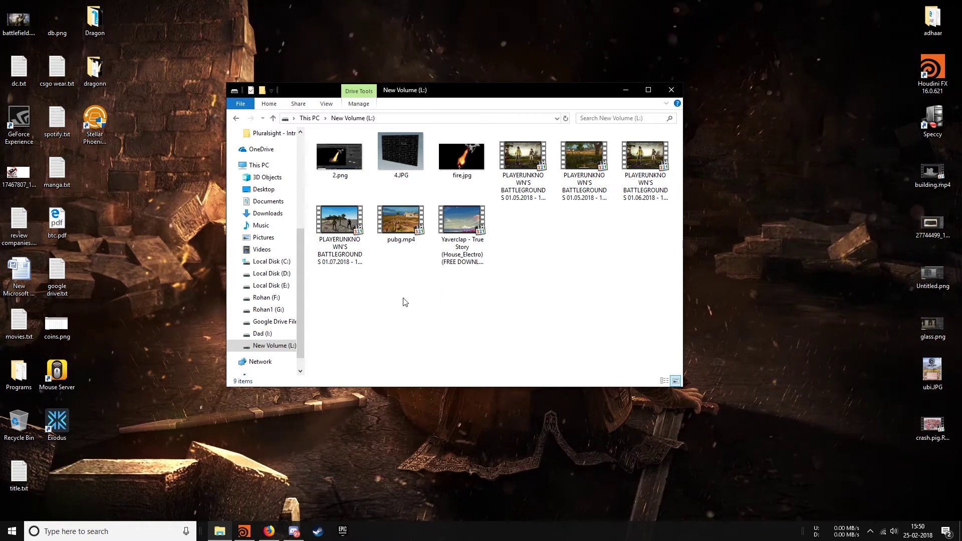
{"action": "left_click_drag", "start_coordinate": [402, 303], "coordinate": [596, 297]}
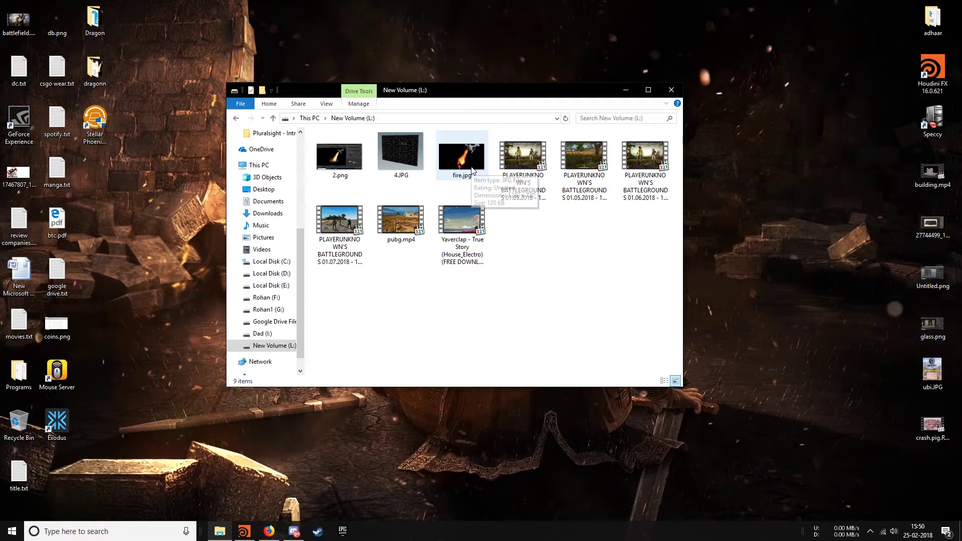
Step: Select 2.png, 4.JPG and the PLAYERUNKNOWN 01.07.2018 video, and bring up their context menu
{"action": "left_click", "coordinate": [462, 156]}
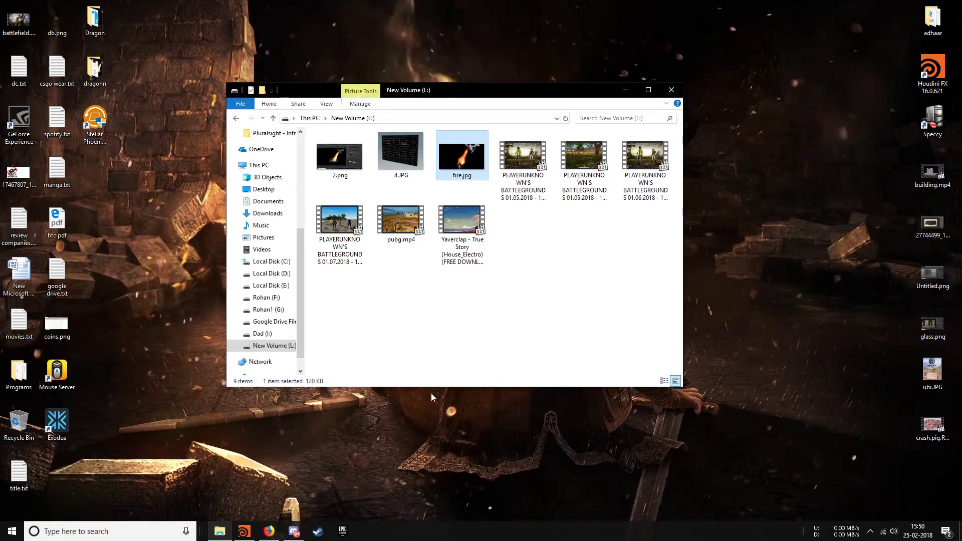
{"action": "key", "text": "Home"}
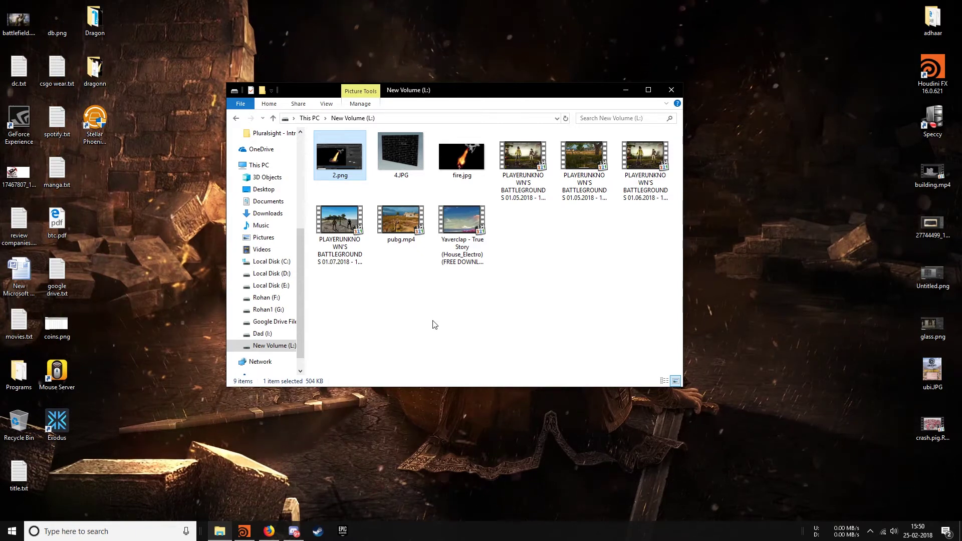
{"action": "left_click", "coordinate": [434, 324]}
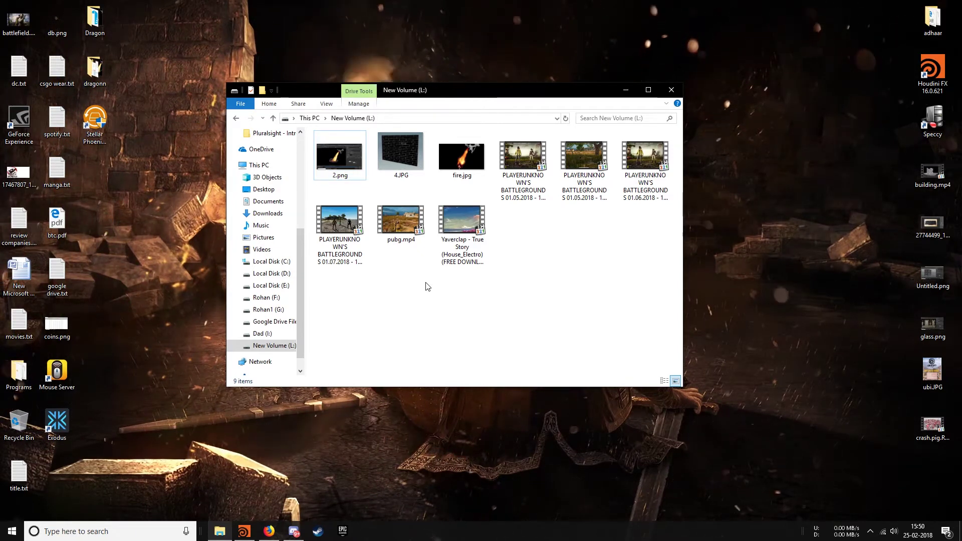
{"action": "left_click", "coordinate": [342, 164]}
{"action": "left_click", "coordinate": [413, 166], "text": "ctrl"}
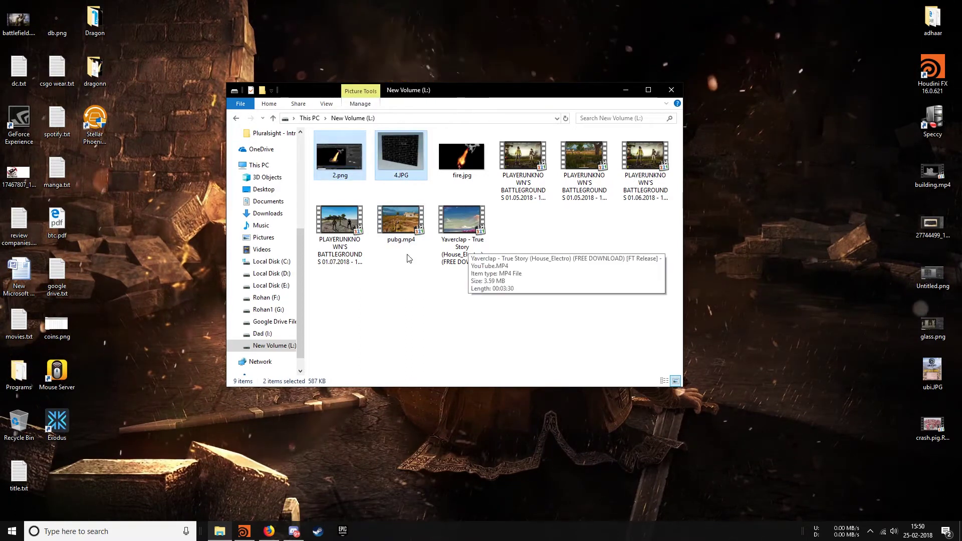
{"action": "left_click", "coordinate": [340, 226], "text": "ctrl"}
{"action": "right_click", "coordinate": [348, 249]}
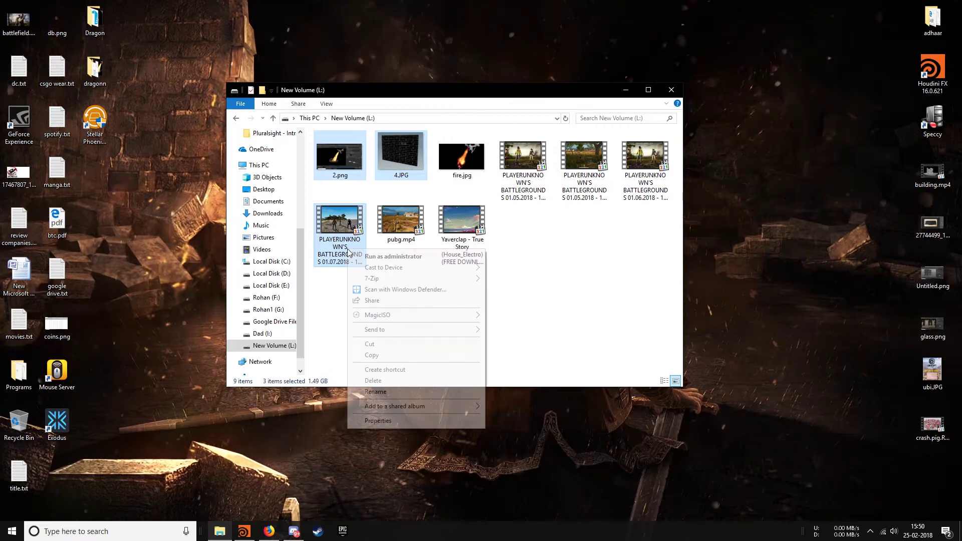
Step: Delete the three selected files, then permanently empty the Recycle Bin and close it
{"action": "left_click", "coordinate": [373, 380]}
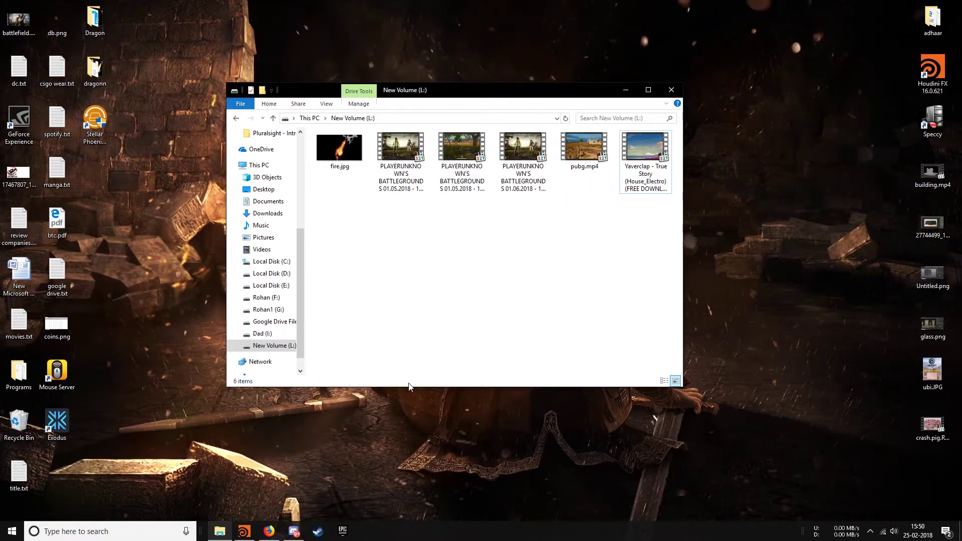
{"action": "double_click", "coordinate": [19, 422]}
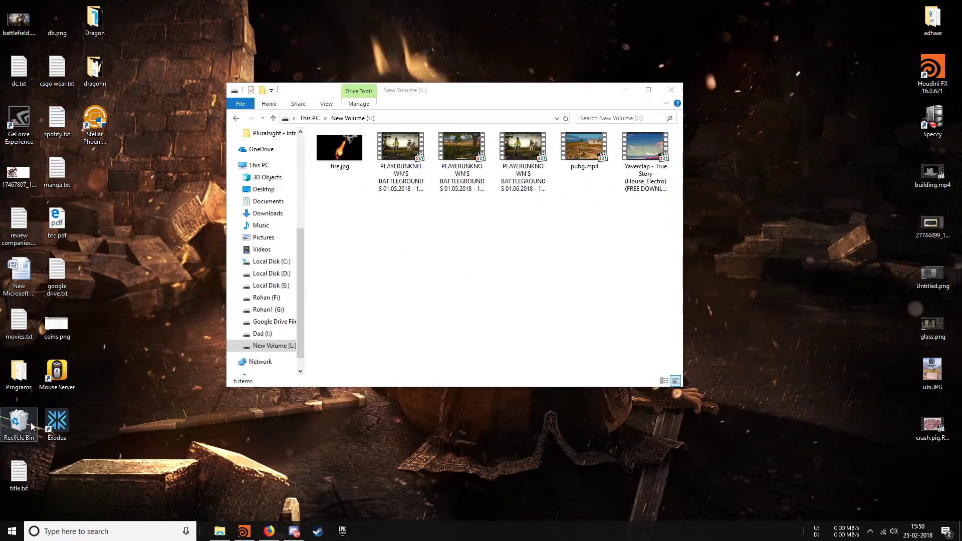
{"action": "right_click", "coordinate": [440, 269]}
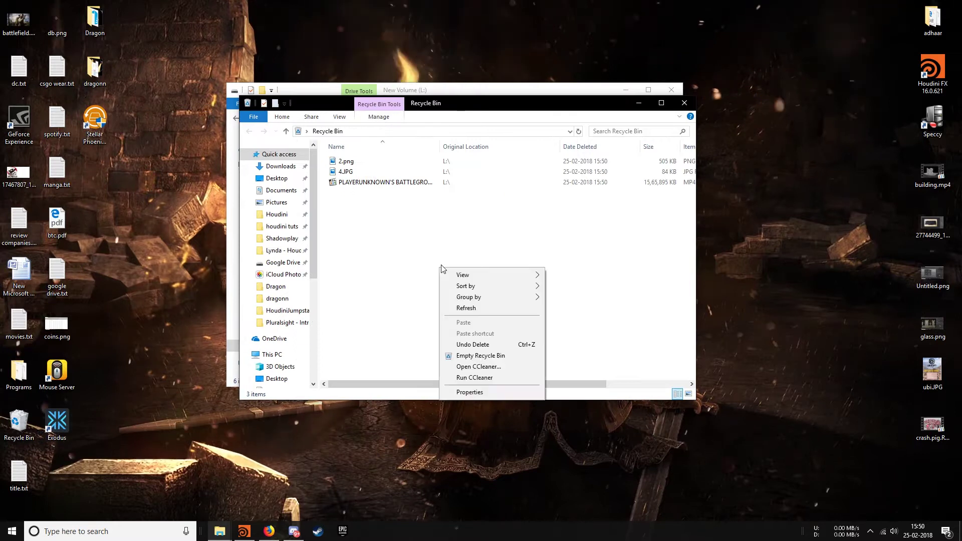
{"action": "left_click", "coordinate": [507, 356]}
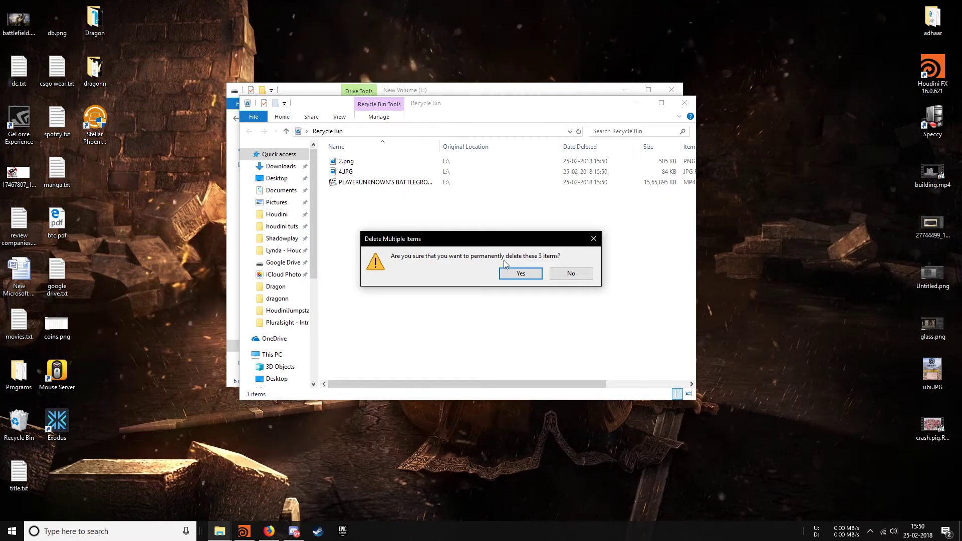
{"action": "left_click", "coordinate": [531, 276]}
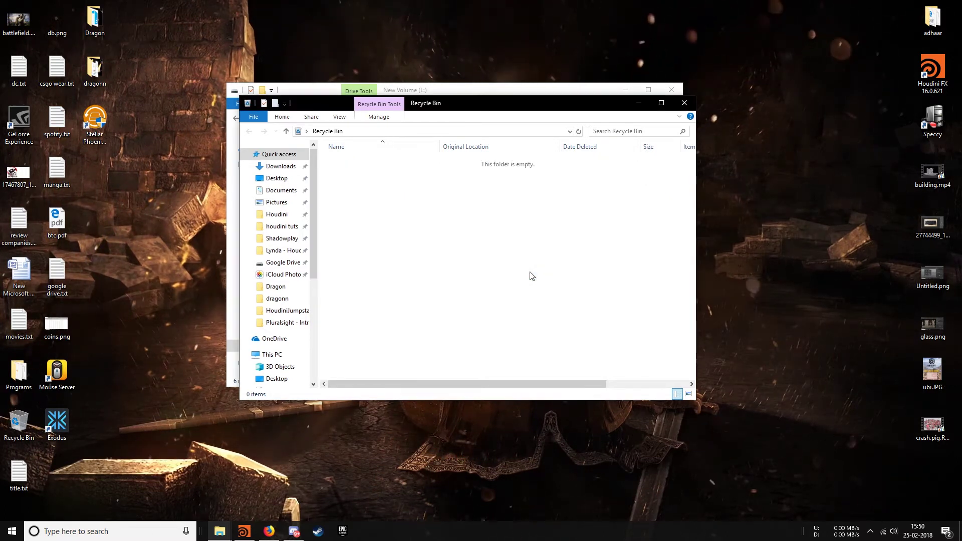
{"action": "left_click", "coordinate": [682, 104]}
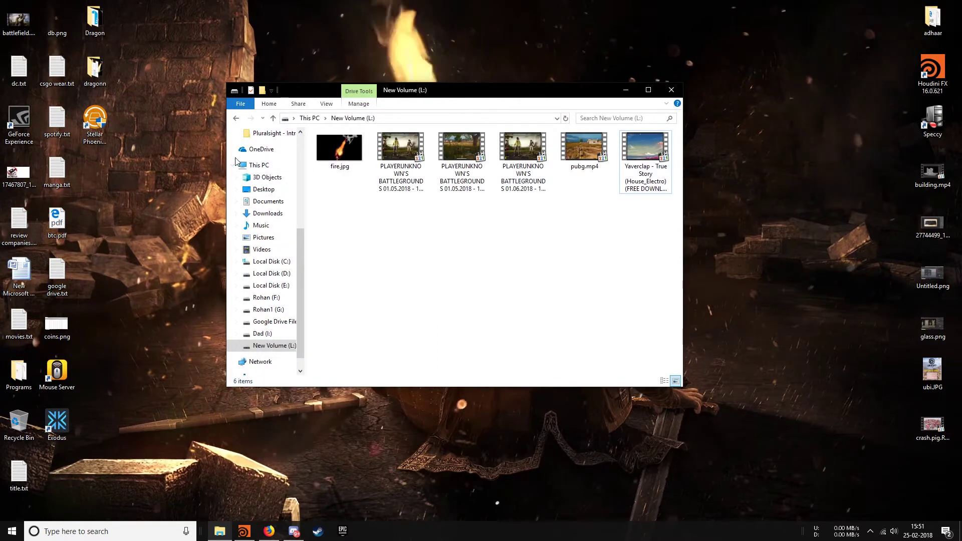
Step: Launch Stellar Phoenix Windows Data Recovery from its desktop shortcut, allowing the UAC prompt
{"action": "double_click", "coordinate": [104, 131]}
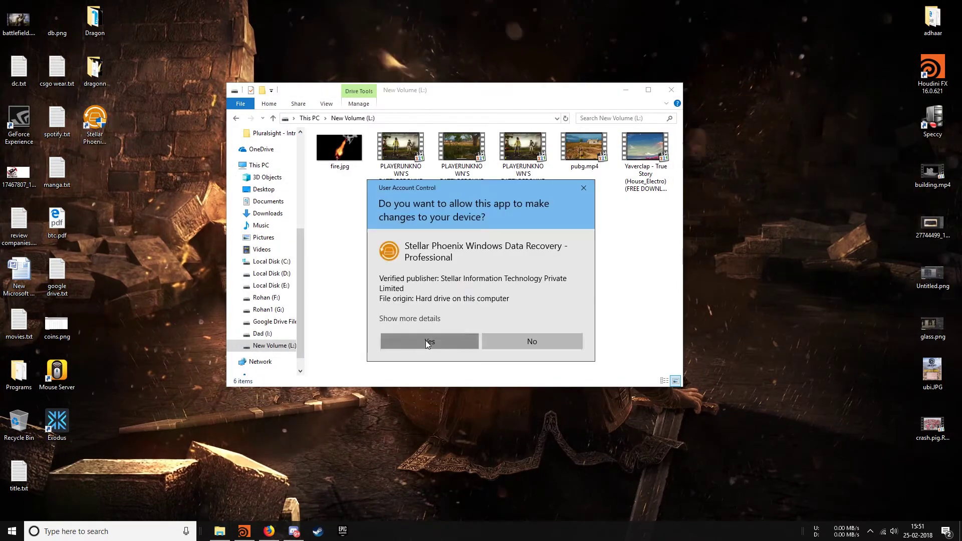
{"action": "left_click", "coordinate": [426, 341]}
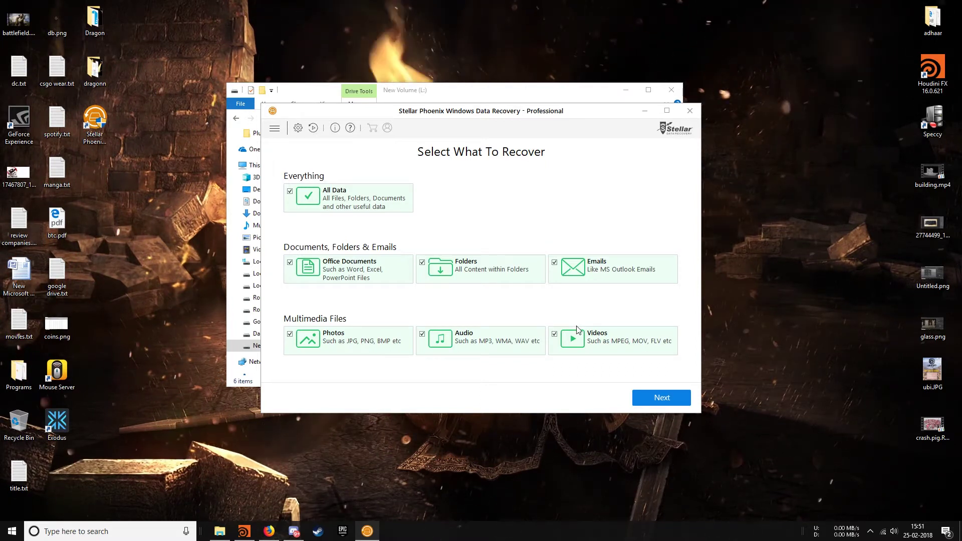
Step: Clear All Data so only Photos and Videos are recovered, and continue to Select Location
{"action": "left_click", "coordinate": [289, 191]}
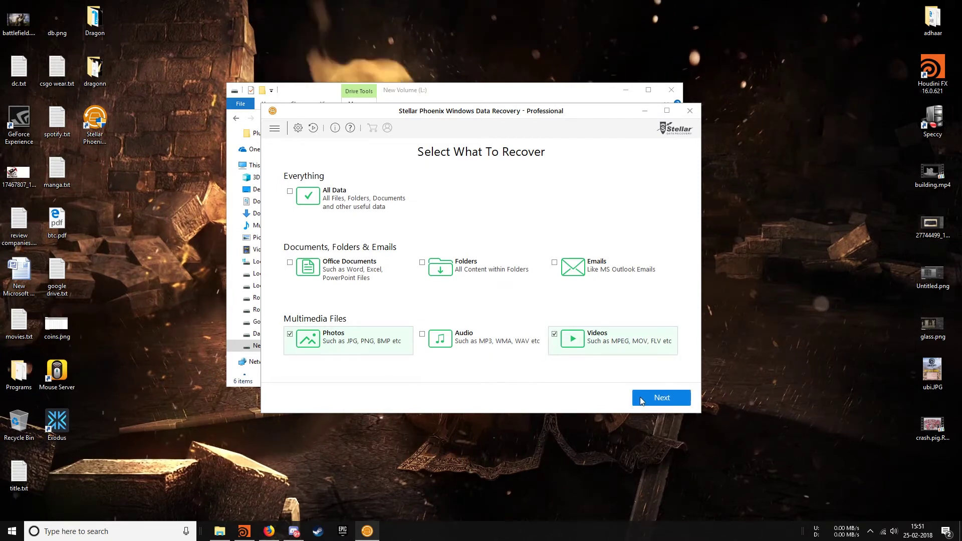
{"action": "left_click", "coordinate": [642, 399]}
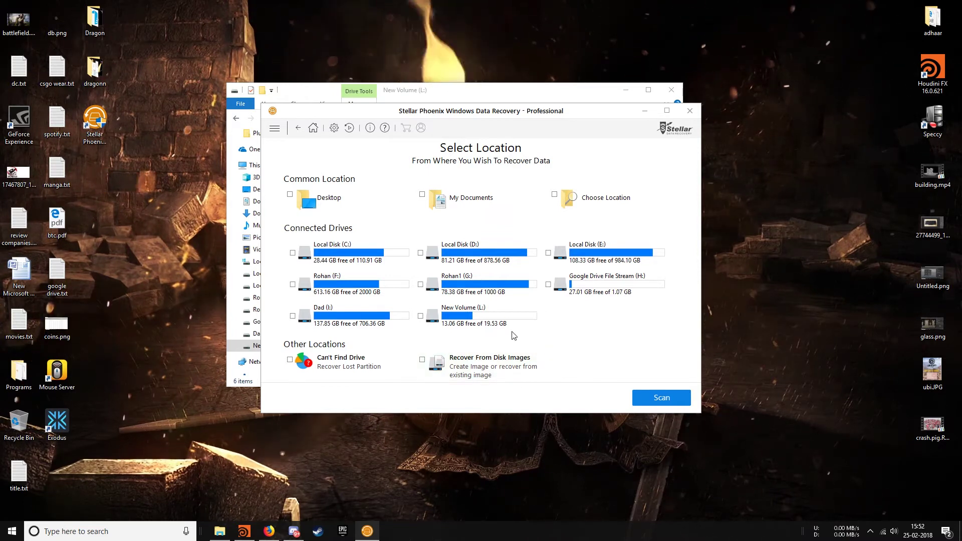
Step: Run a scan of New Volume (L:) under Connected Drives
{"action": "left_click", "coordinate": [436, 318]}
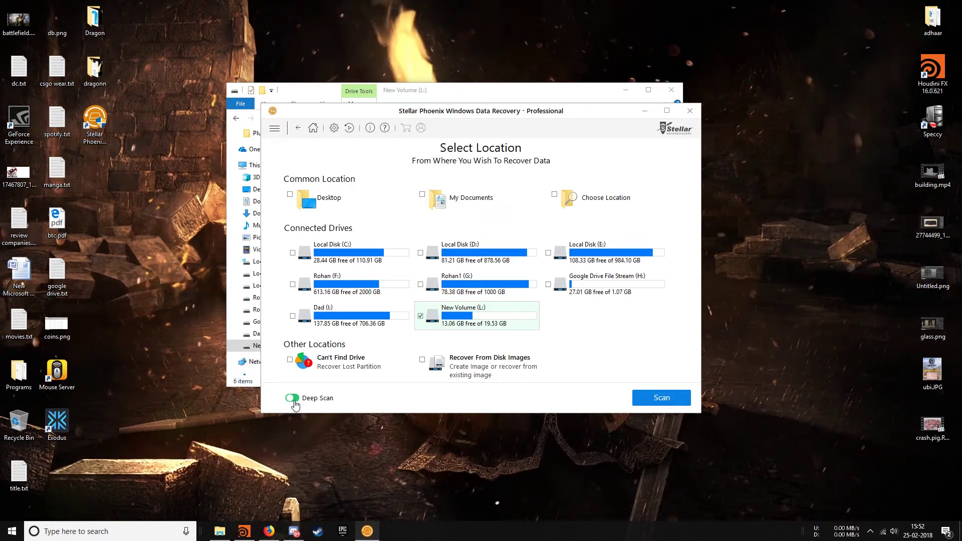
{"action": "left_click", "coordinate": [652, 403]}
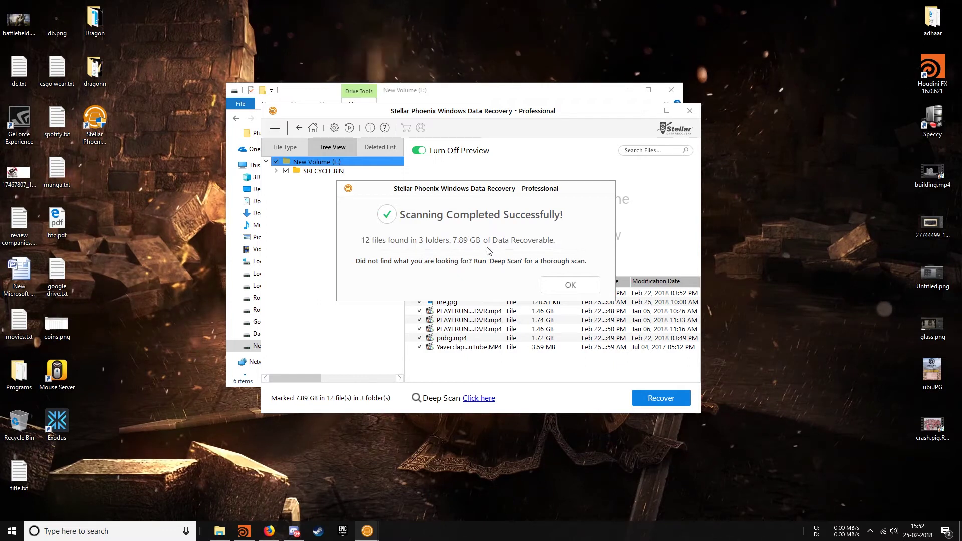
Step: Dismiss the scan-complete message, switch to File Type view and expand Video to show MP4
{"action": "left_click", "coordinate": [584, 285]}
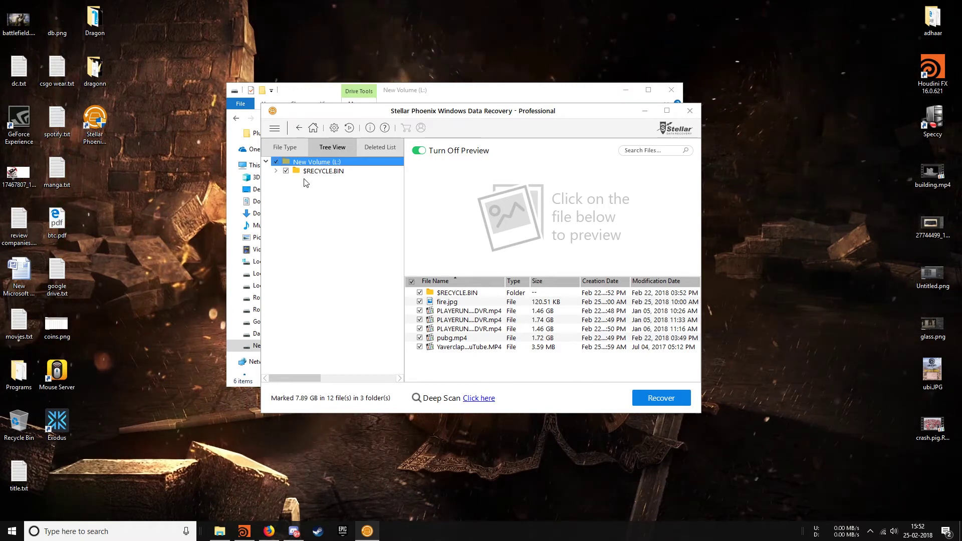
{"action": "left_click", "coordinate": [276, 172]}
{"action": "left_click", "coordinate": [277, 172]}
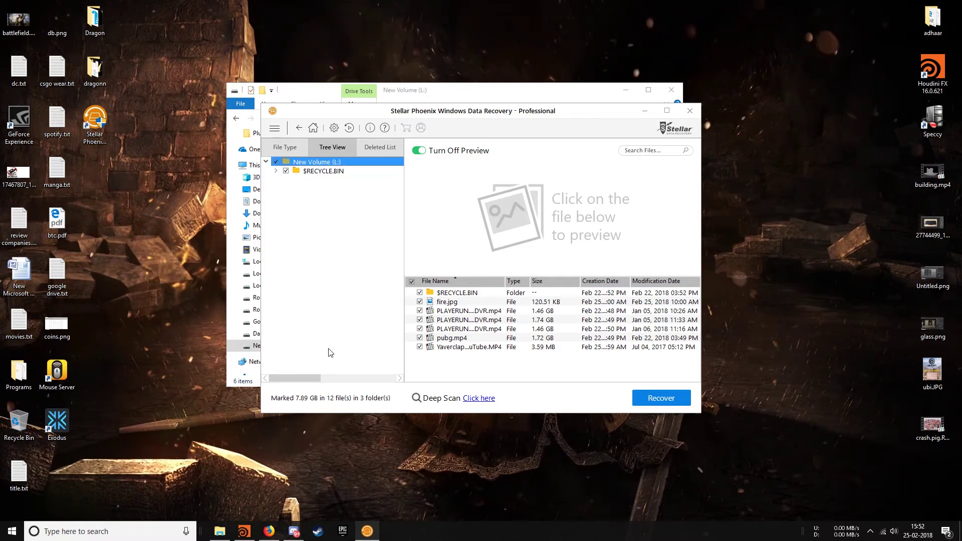
{"action": "left_click", "coordinate": [291, 150]}
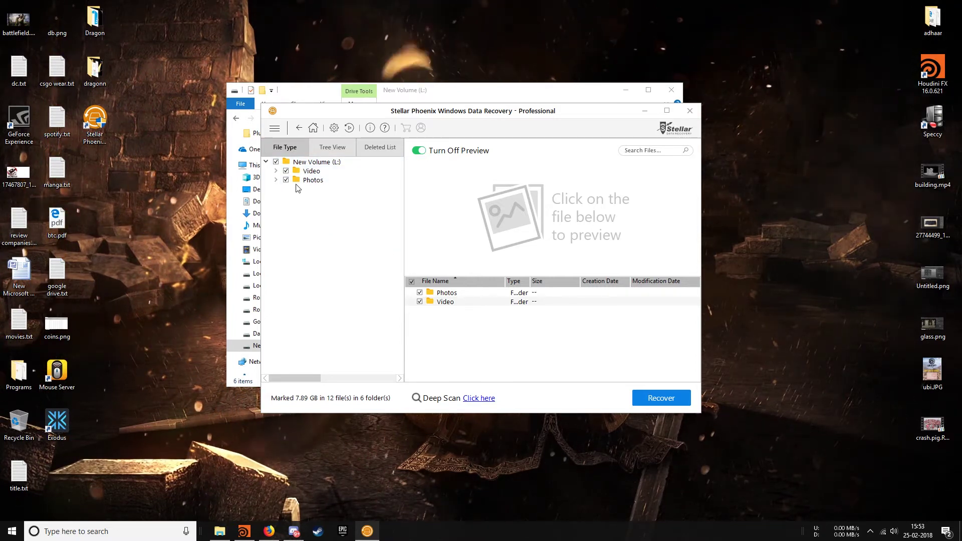
{"action": "left_click", "coordinate": [276, 171]}
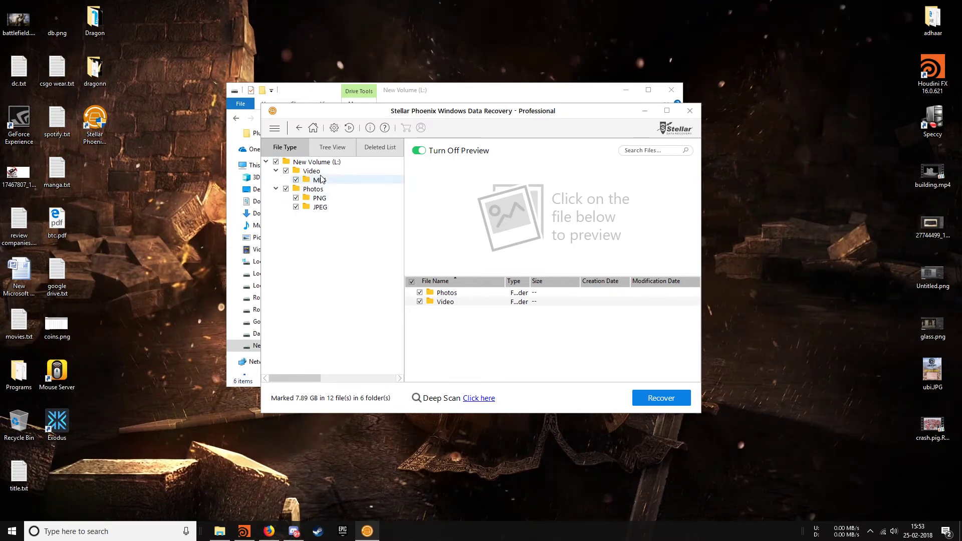
Step: In Deleted List, open the $RECYCLE.BIN subfolder and unmark $I8SBIUE.JPG, $I9MYI9O.mp4 and $IL9M52P.png
{"action": "left_click", "coordinate": [377, 152]}
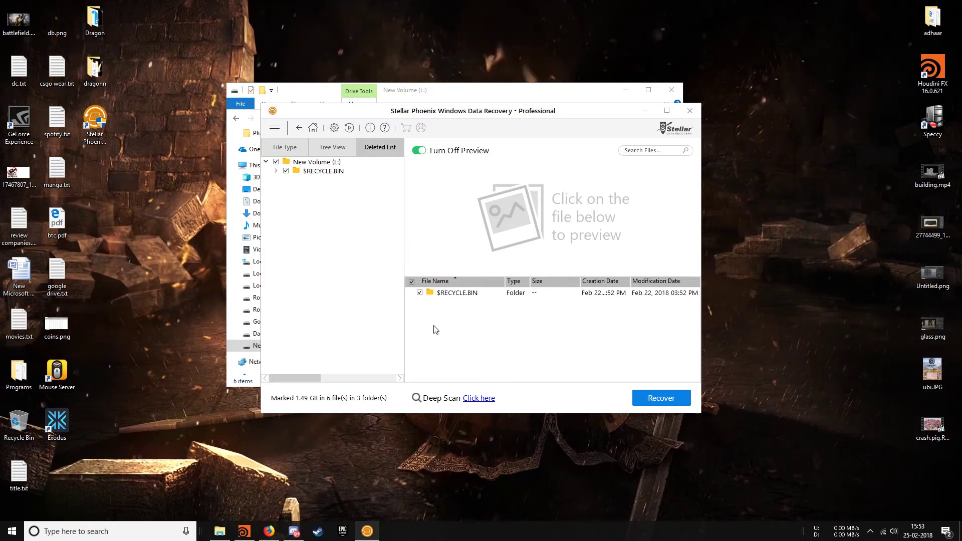
{"action": "double_click", "coordinate": [463, 298]}
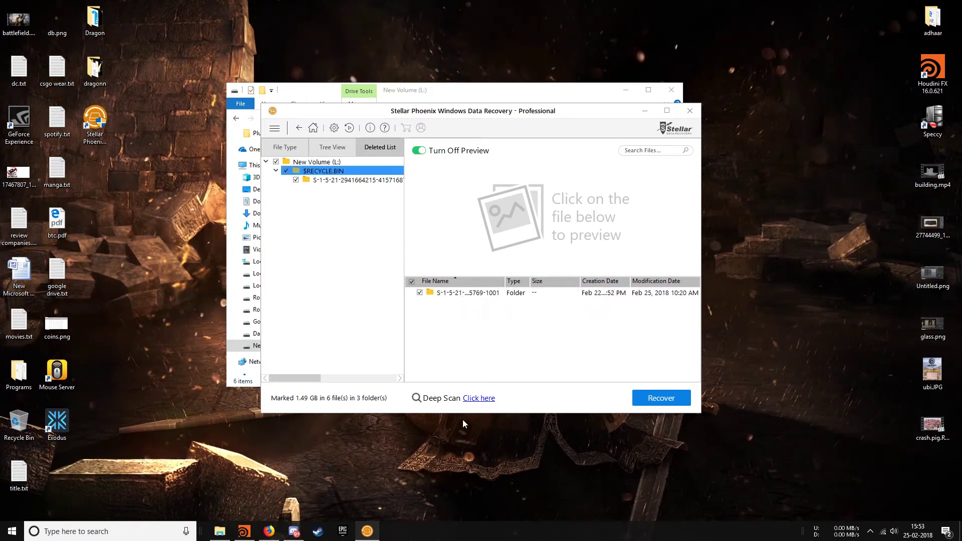
{"action": "double_click", "coordinate": [470, 294]}
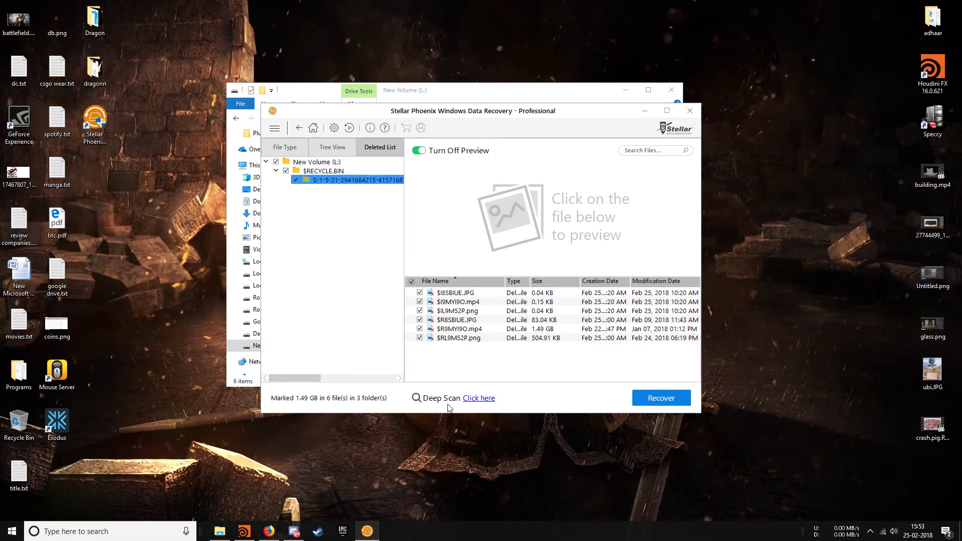
{"action": "left_click", "coordinate": [420, 292]}
{"action": "left_click", "coordinate": [420, 302]}
{"action": "left_click", "coordinate": [419, 311]}
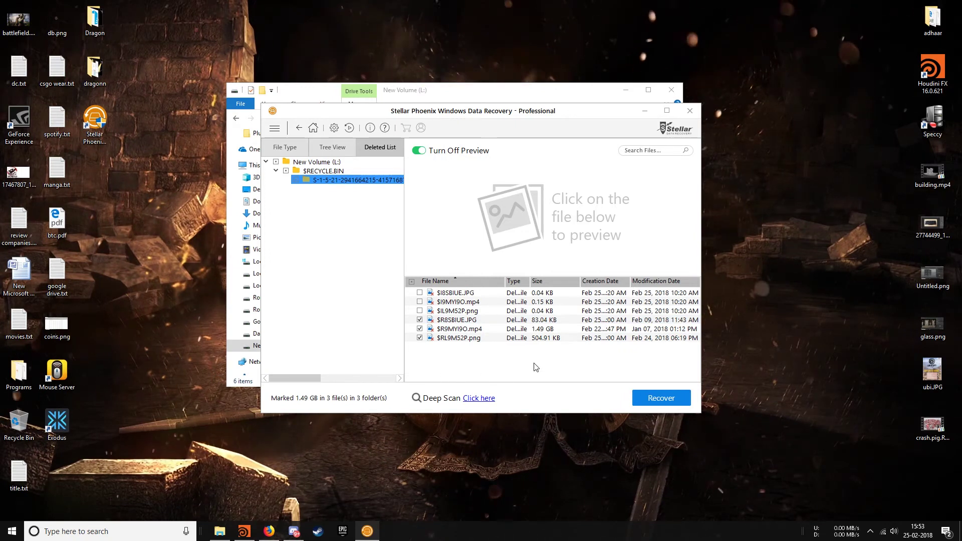
Step: Recover the three marked files, choosing the Desktop as the save destination
{"action": "left_click", "coordinate": [649, 401]}
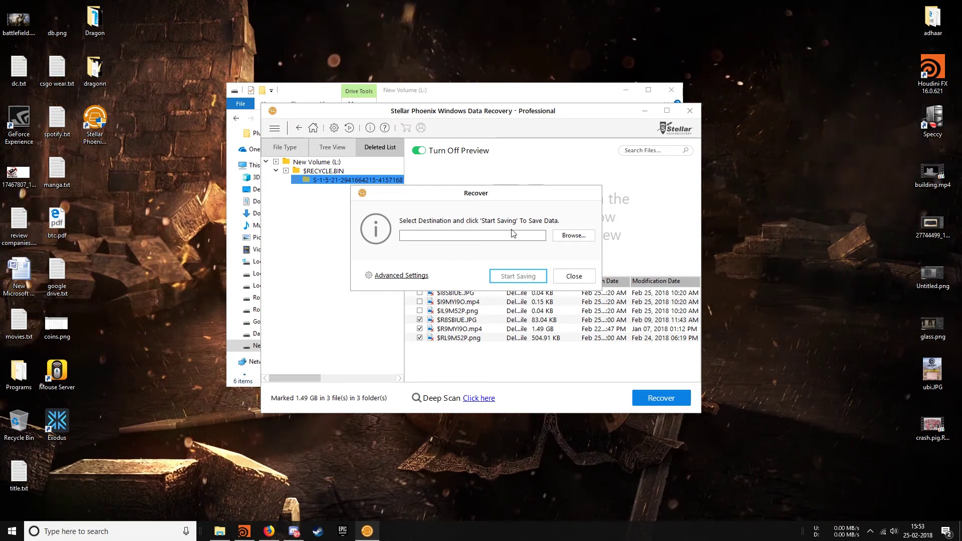
{"action": "left_click", "coordinate": [574, 236]}
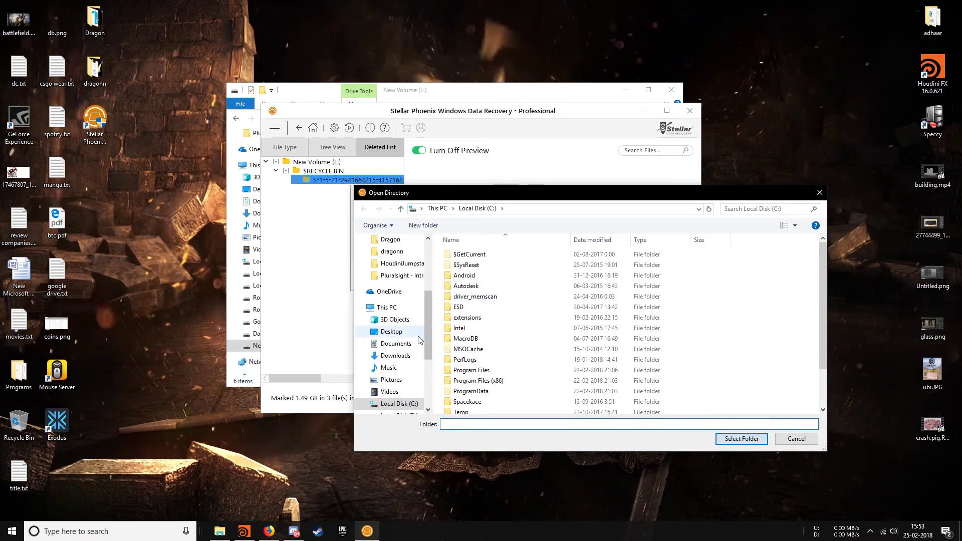
{"action": "left_click", "coordinate": [392, 333]}
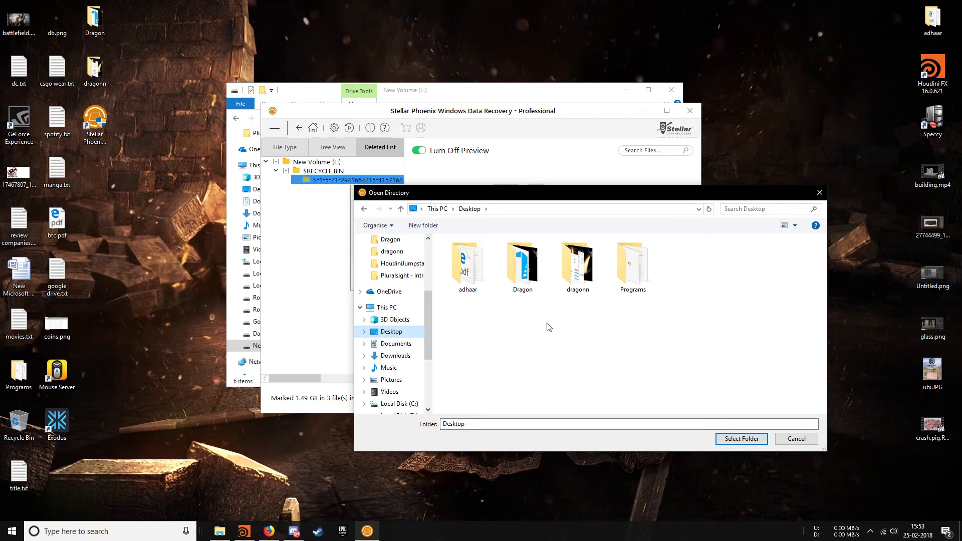
{"action": "left_click", "coordinate": [737, 440]}
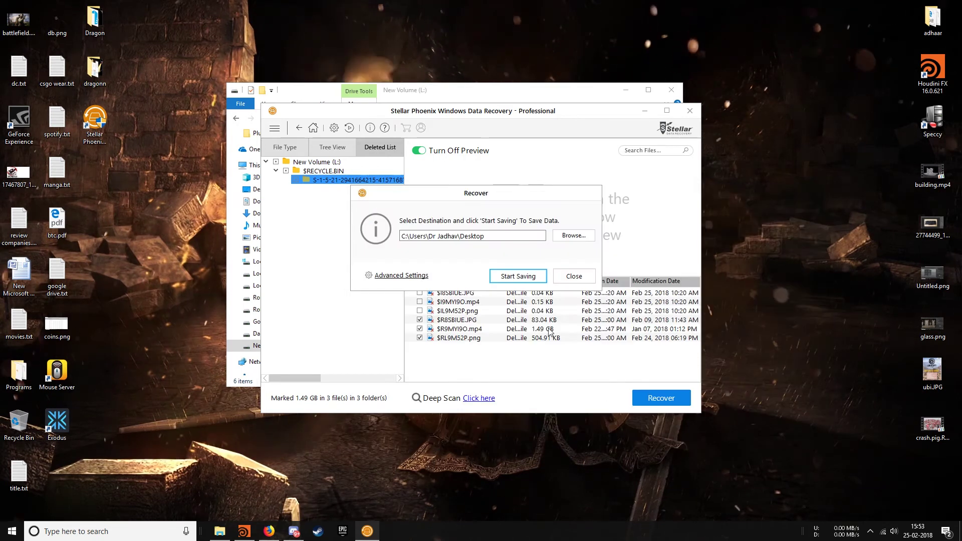
{"action": "left_click", "coordinate": [522, 277]}
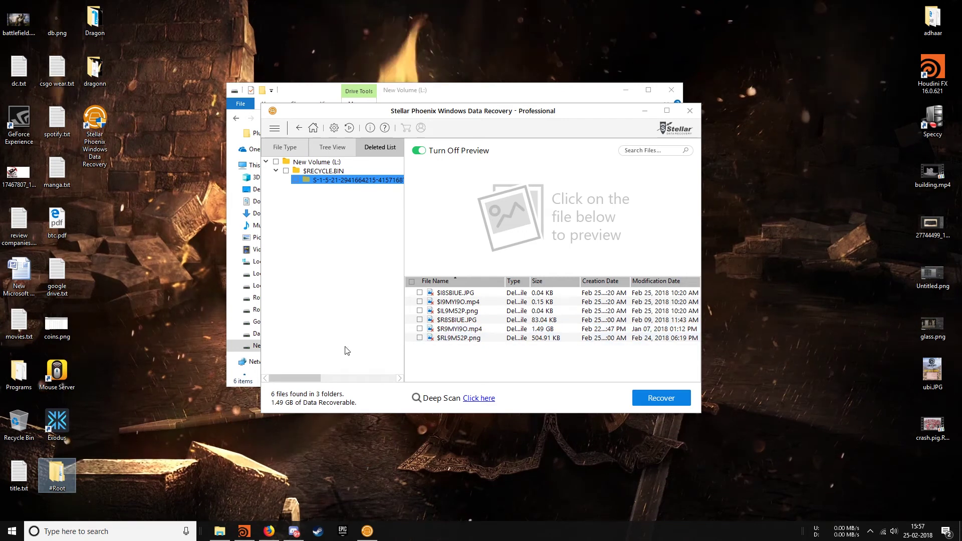
Step: Open #Root > $RECYCLE.BIN > the subfolder holding the recovered files
{"action": "double_click", "coordinate": [57, 477]}
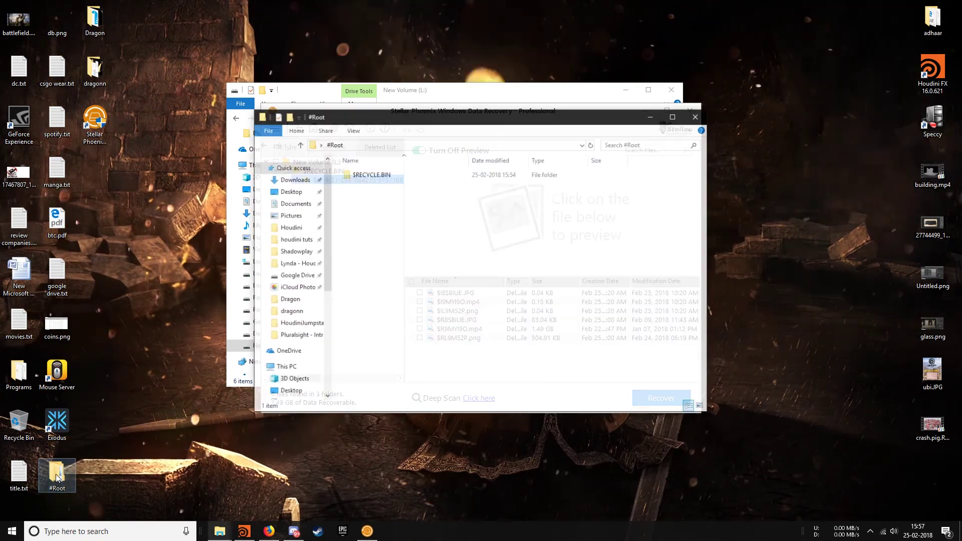
{"action": "left_click", "coordinate": [384, 179]}
{"action": "double_click", "coordinate": [383, 180]}
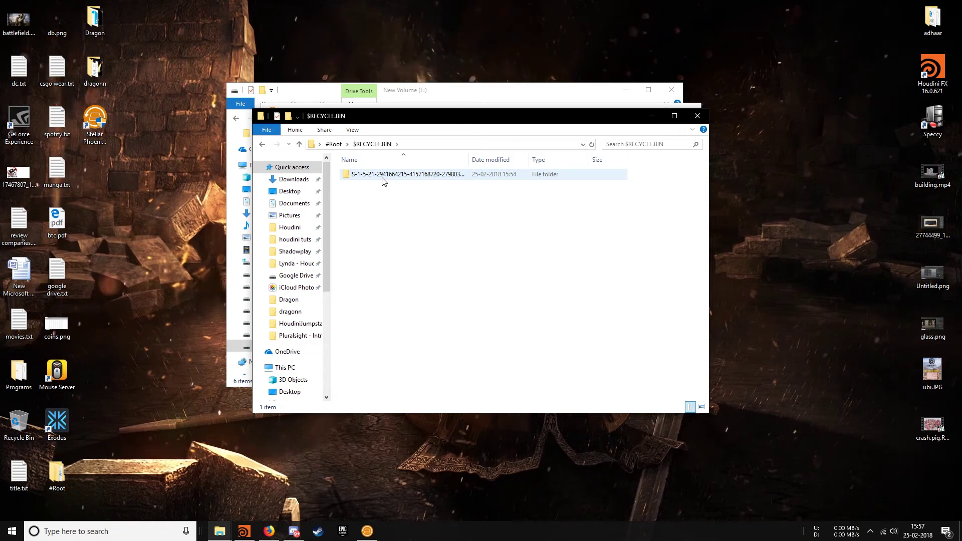
{"action": "double_click", "coordinate": [382, 178]}
Step: View the recovered brick-wall JPG and dragon PNG, then play $R9MYI9O.mp4
{"action": "double_click", "coordinate": [366, 188]}
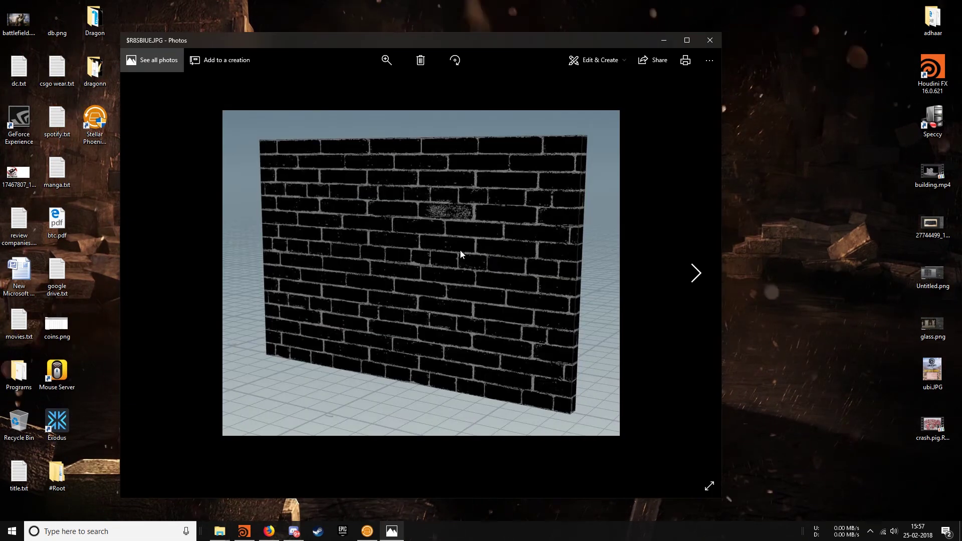
{"action": "left_click", "coordinate": [712, 43]}
{"action": "double_click", "coordinate": [498, 207]}
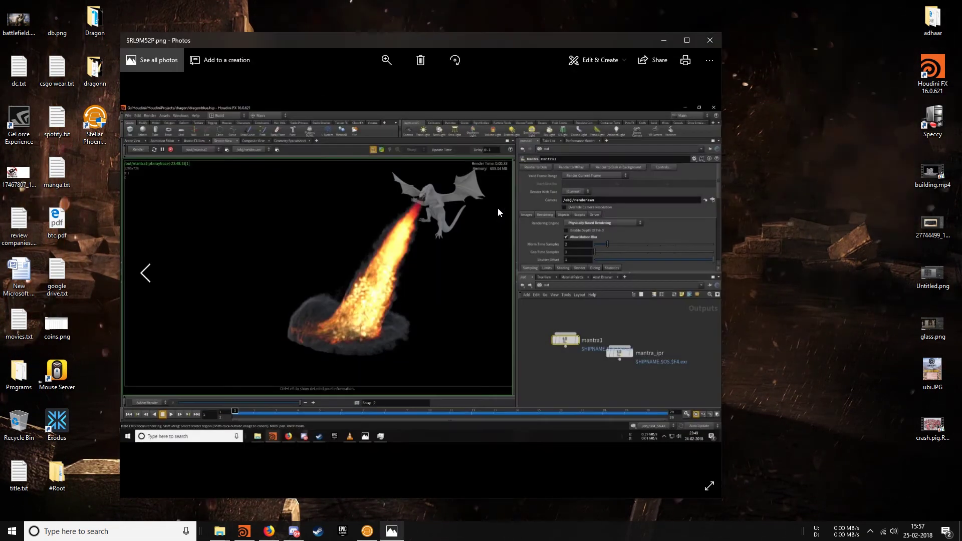
{"action": "left_click", "coordinate": [709, 40]}
{"action": "left_click", "coordinate": [438, 275]}
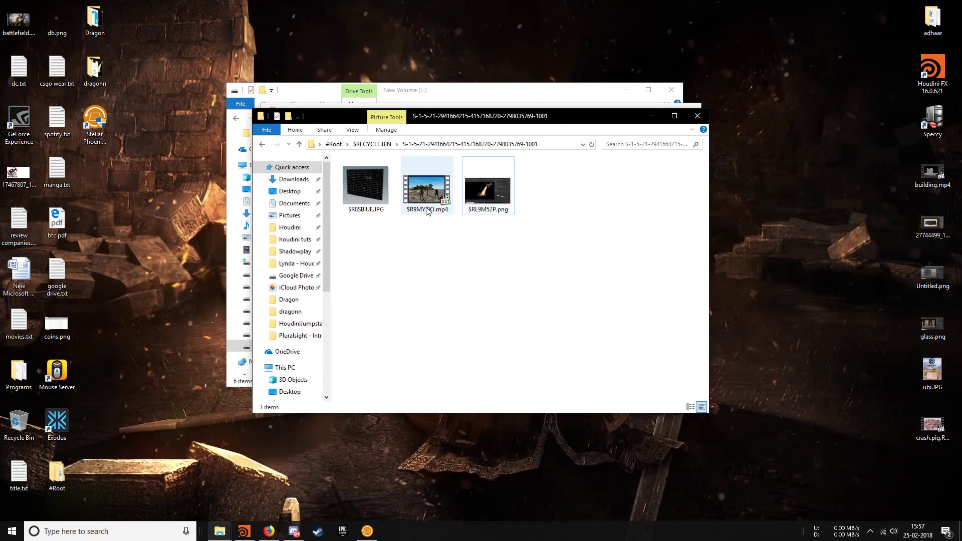
{"action": "double_click", "coordinate": [429, 187]}
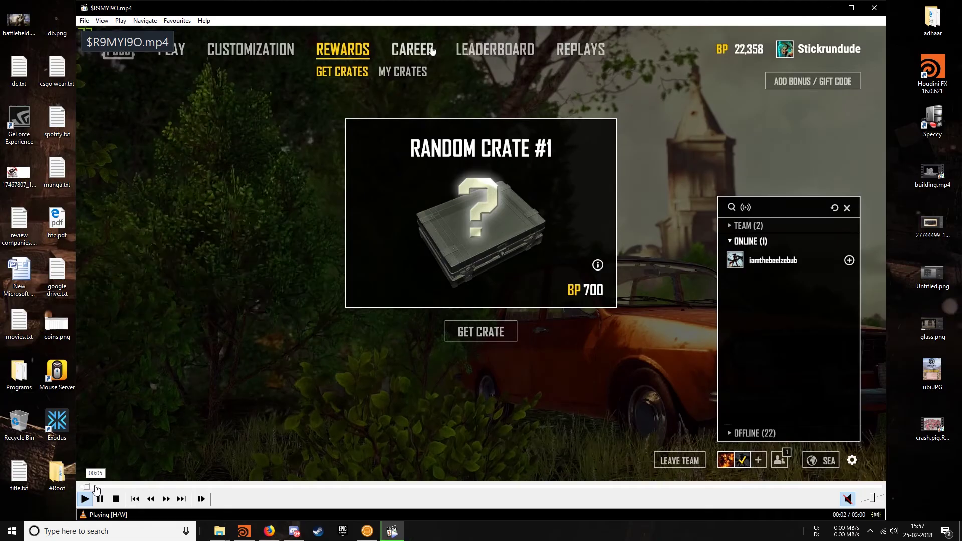
Step: Drag the seek bar forward to confirm the recovered video plays through to 04:57
{"action": "left_click_drag", "start_coordinate": [97, 488], "coordinate": [835, 488]}
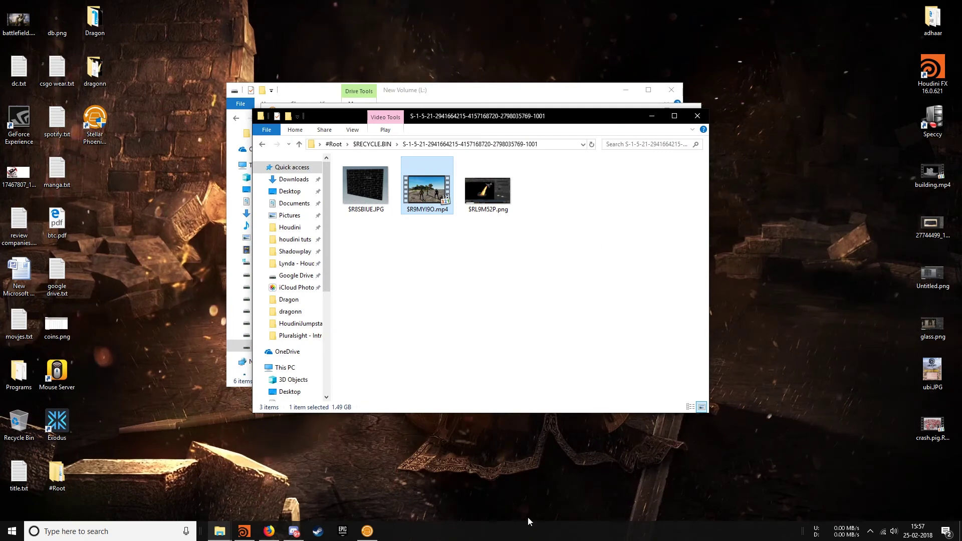
Step: Close the #Root recovered-files folder and exit the recovery program, prompting to save scan information
{"action": "left_click", "coordinate": [696, 117]}
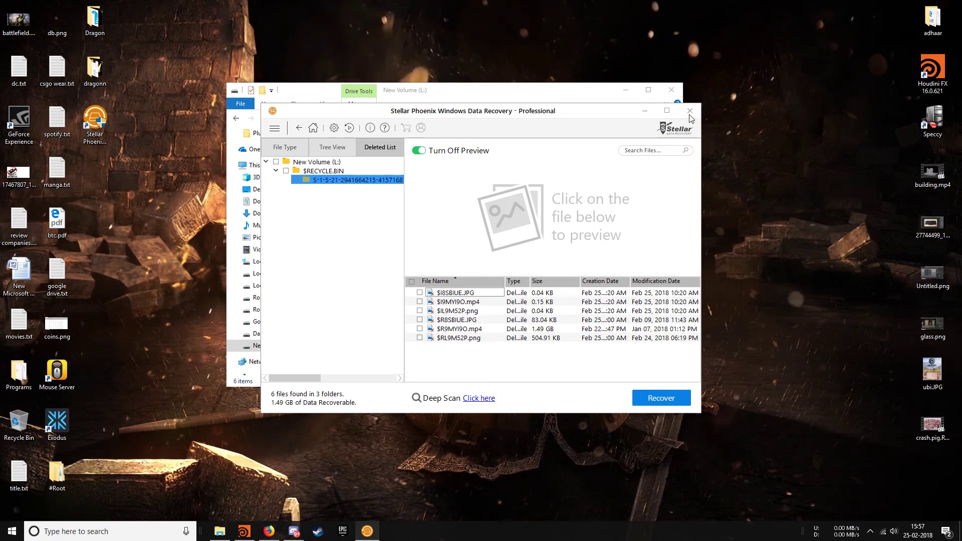
{"action": "left_click", "coordinate": [690, 115]}
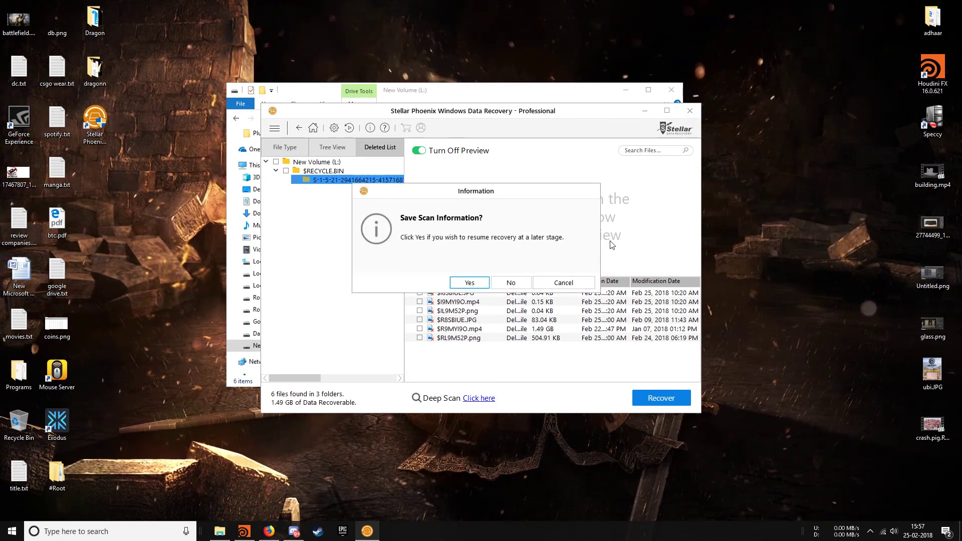